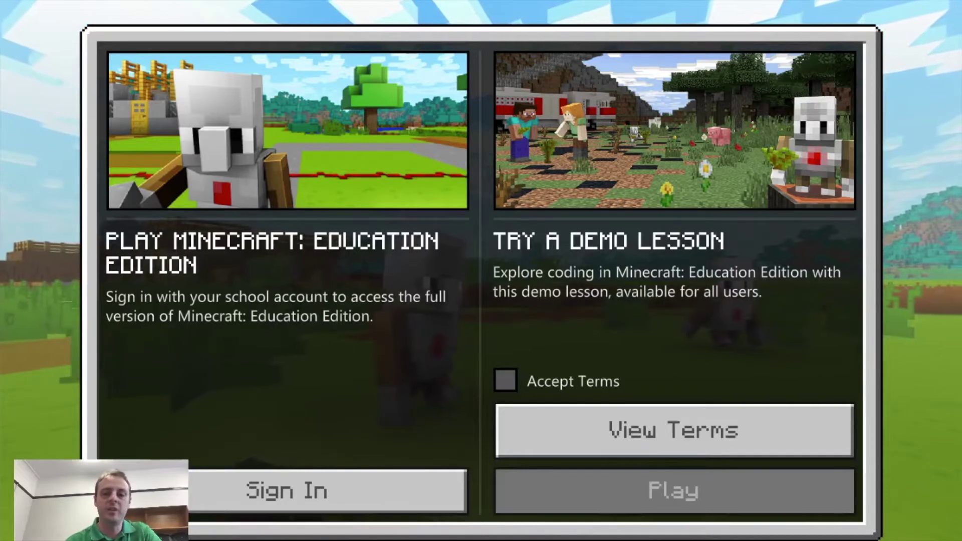
Sign in by entering the school account e-mail in the Microsoft sign-in window and submitting it
{"action": "left_click", "coordinate": [298, 496]}
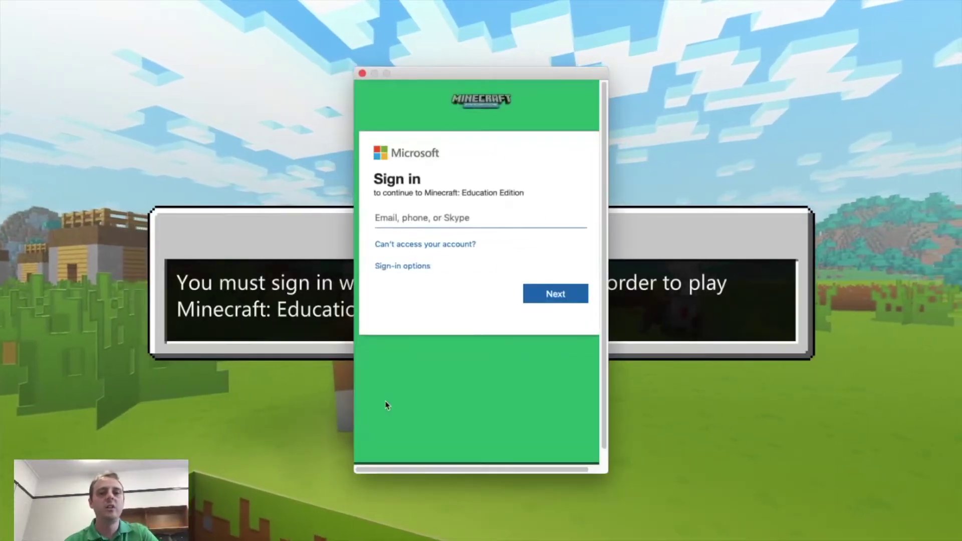
{"action": "left_click", "coordinate": [383, 266]}
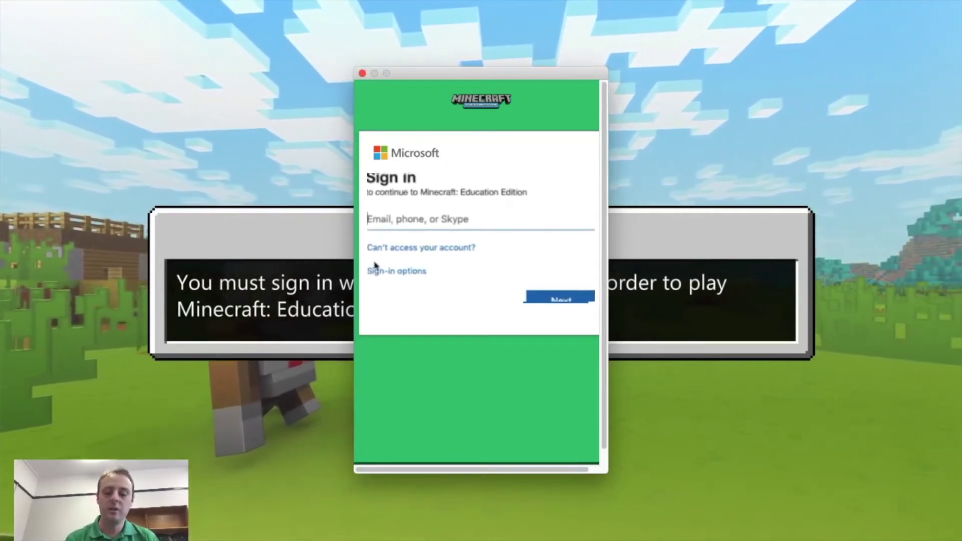
{"action": "left_click", "coordinate": [554, 299]}
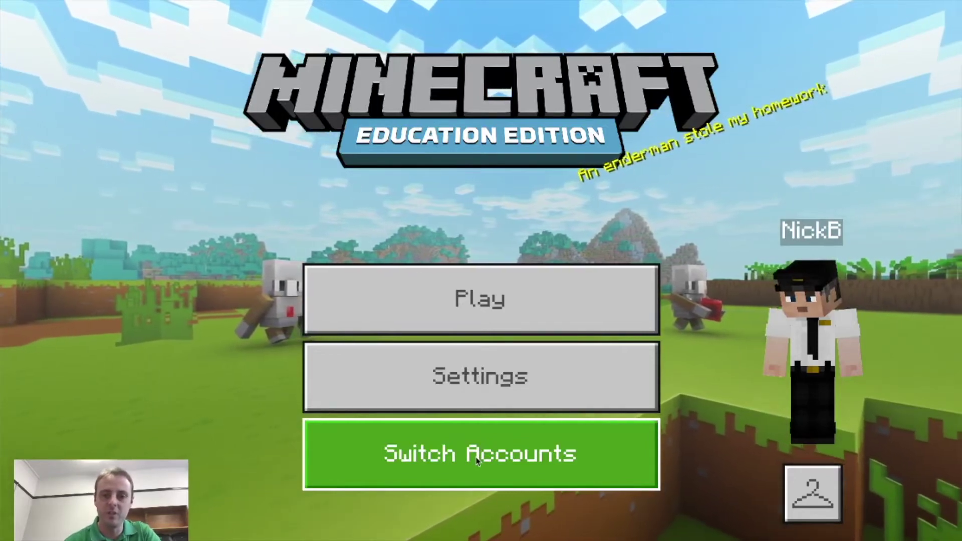
From Play, try and cancel Import, glance at the Library, then open View My Worlds
{"action": "left_click", "coordinate": [466, 297]}
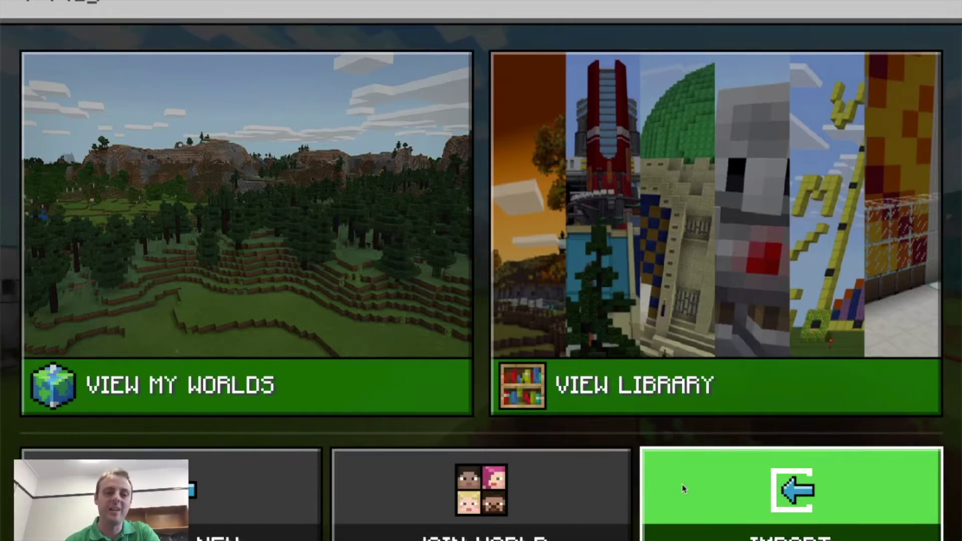
{"action": "left_click", "coordinate": [712, 490]}
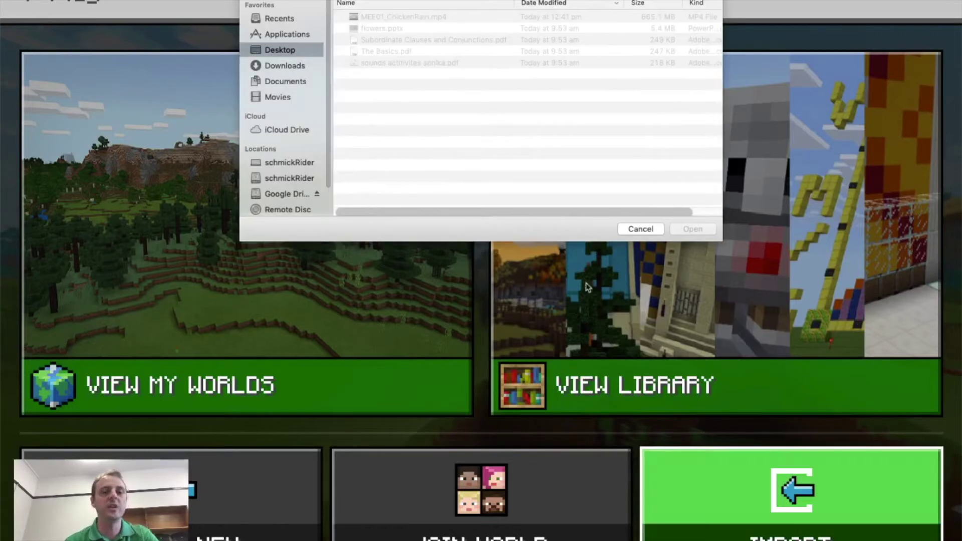
{"action": "left_click", "coordinate": [634, 231]}
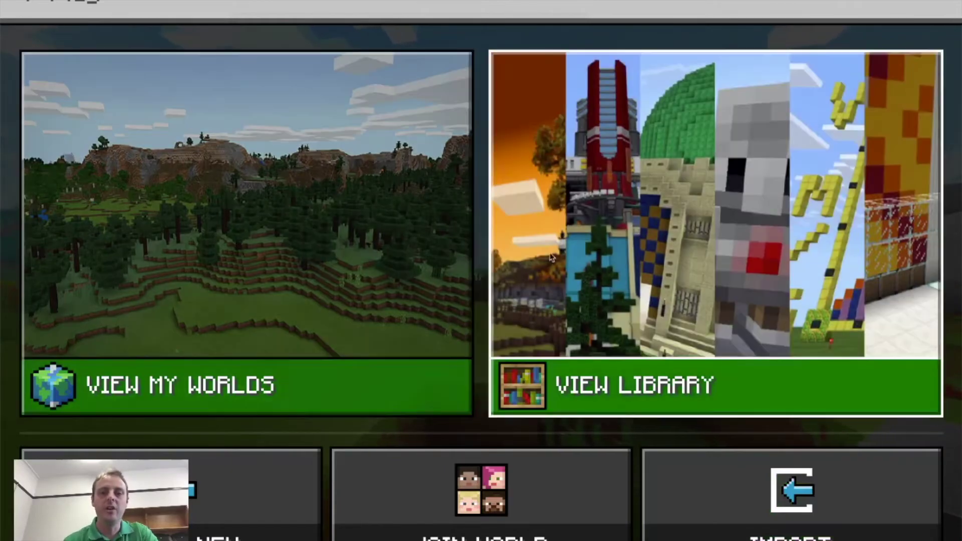
{"action": "left_click", "coordinate": [587, 233]}
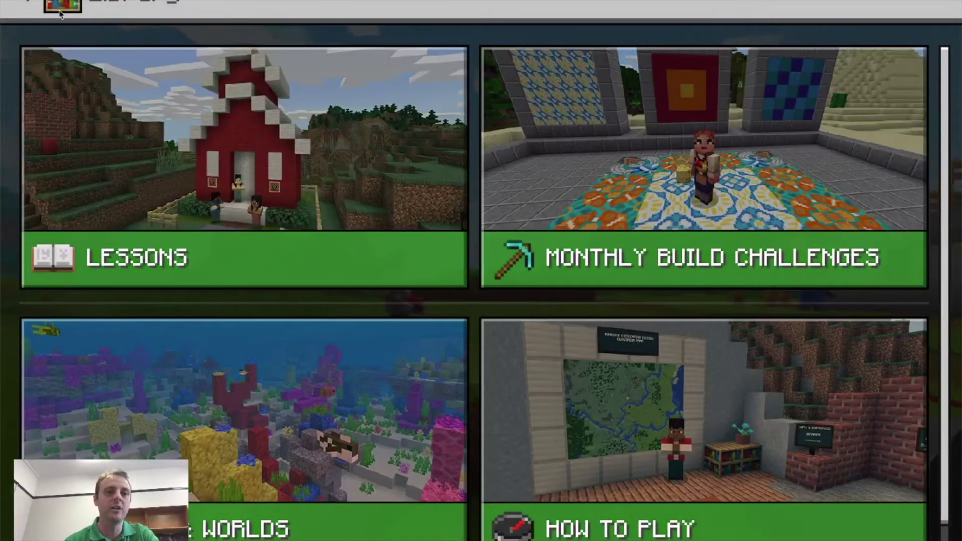
{"action": "key", "text": "Escape"}
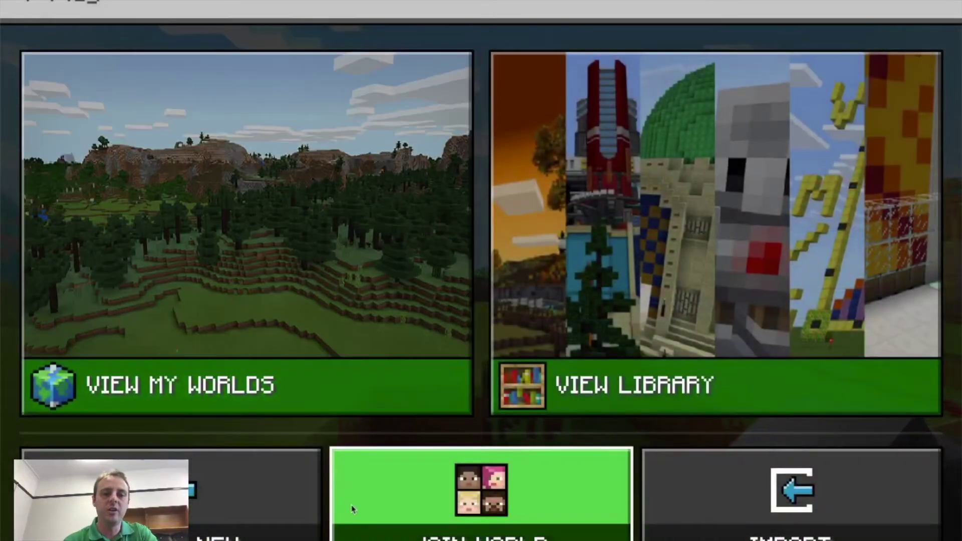
{"action": "left_click", "coordinate": [252, 352]}
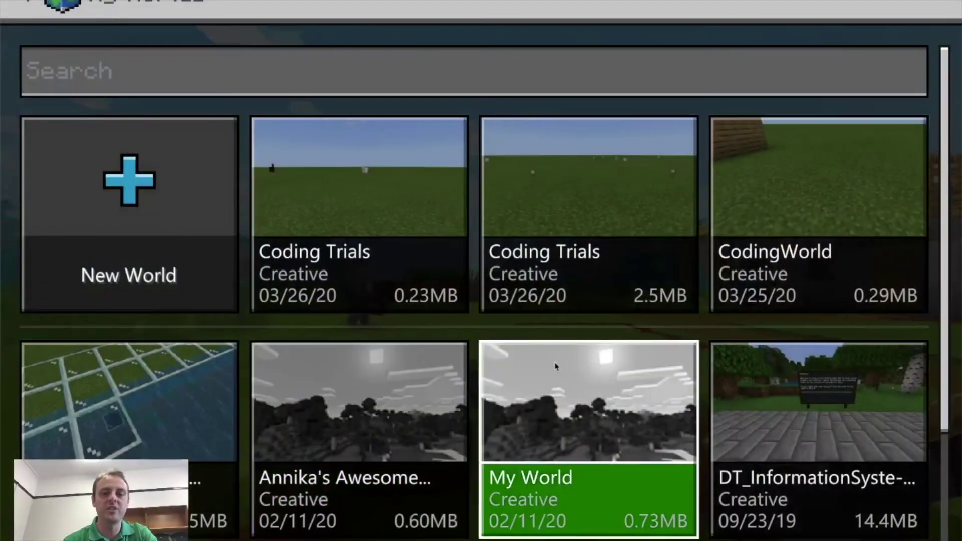
Create a new world from the Minecraft Tutorial template and host it
{"action": "scroll", "coordinate": [646, 324], "scroll_direction": "down", "scroll_amount": 3}
{"action": "scroll", "coordinate": [647, 326], "scroll_direction": "up", "scroll_amount": 3}
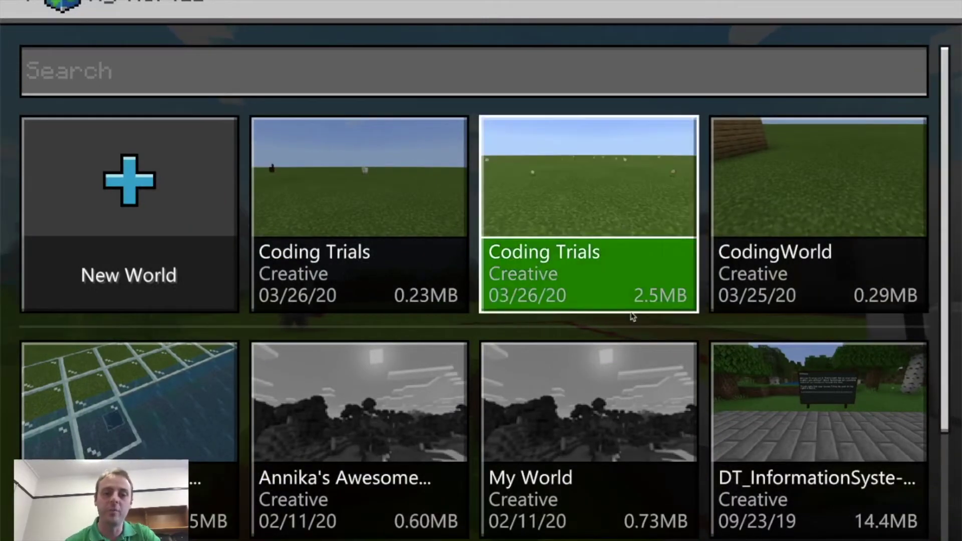
{"action": "left_click", "coordinate": [167, 205]}
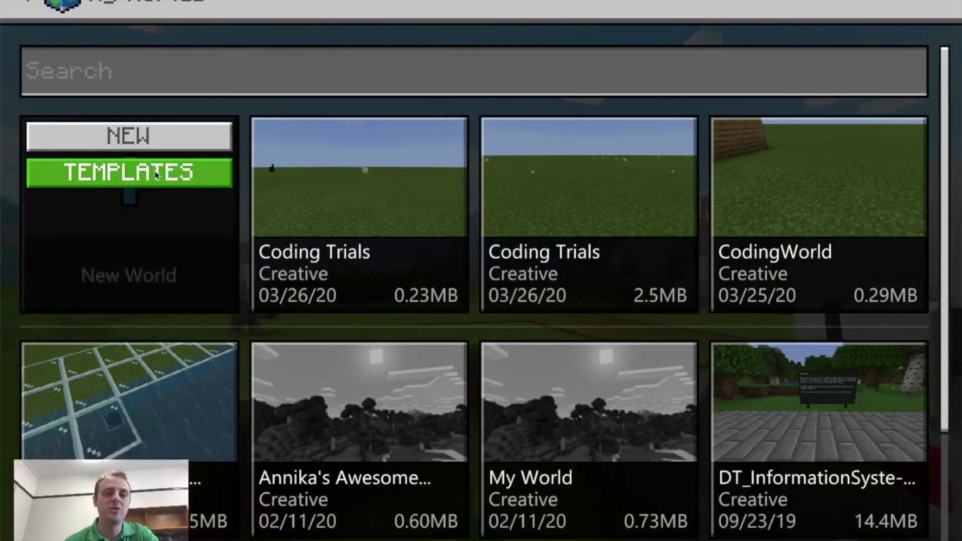
{"action": "left_click", "coordinate": [157, 172]}
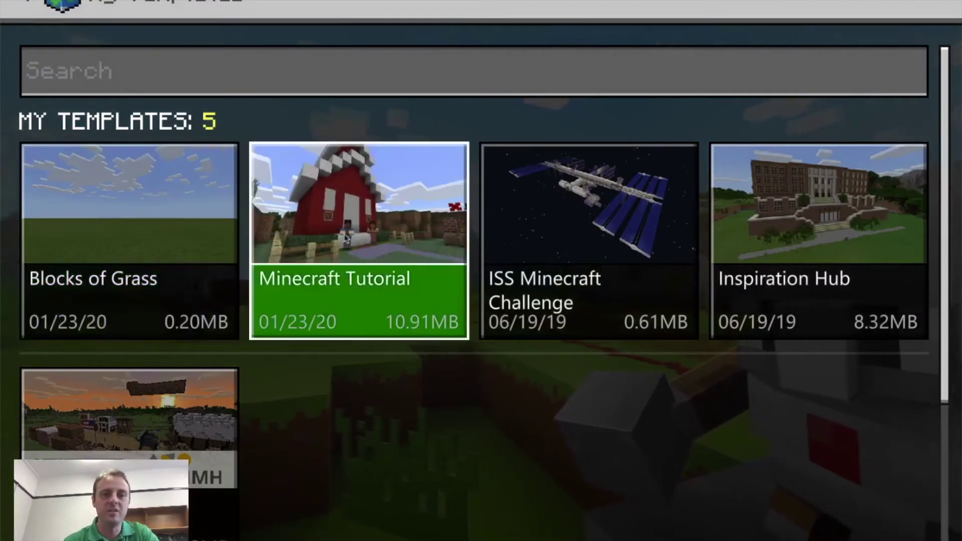
{"action": "left_click", "coordinate": [353, 275]}
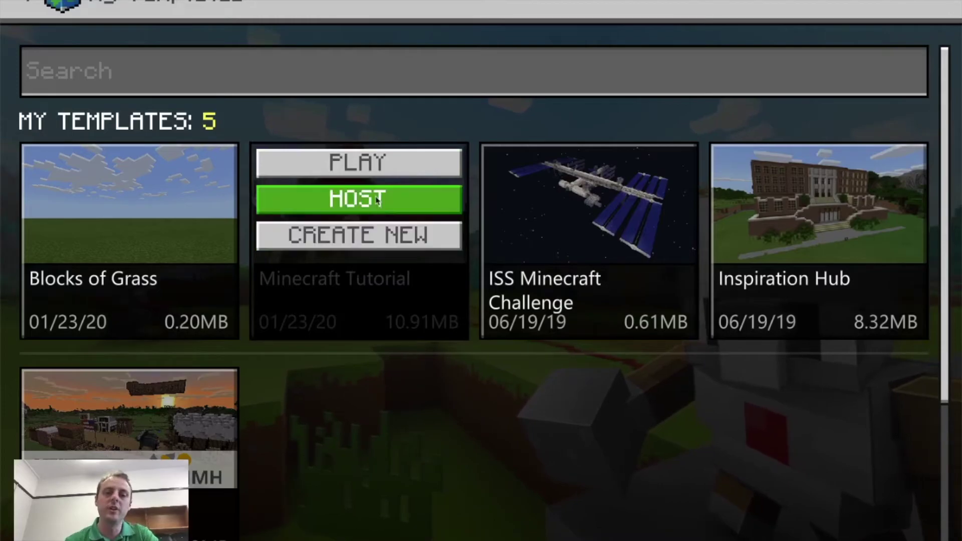
{"action": "left_click", "coordinate": [376, 171]}
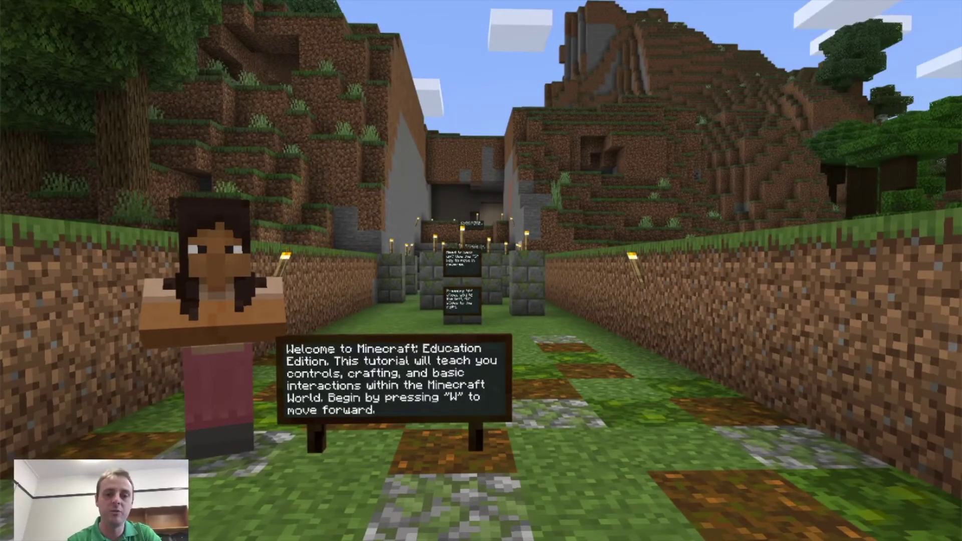
Walk to the tutorial guide character, talk to it, and close its welcome message
{"action": "key", "text": "w"}
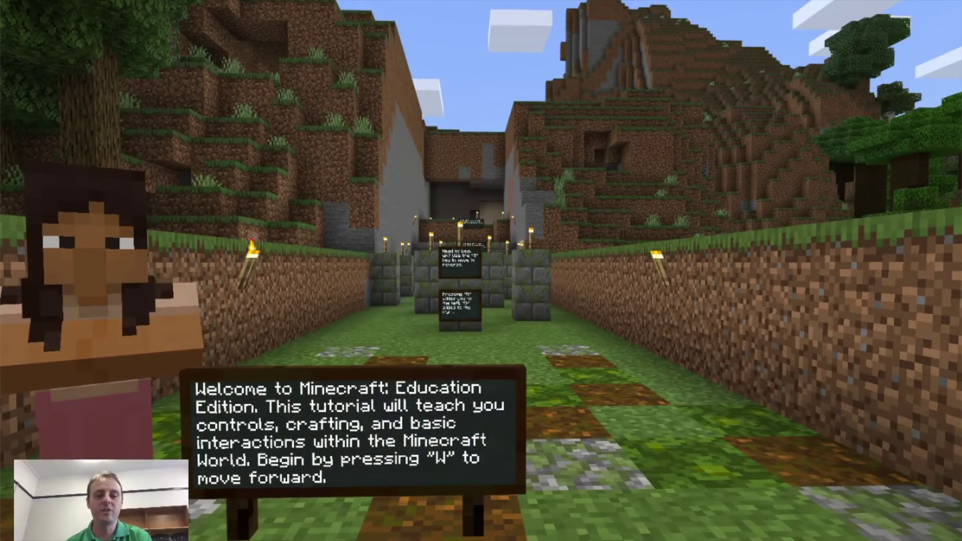
{"action": "key", "text": "w"}
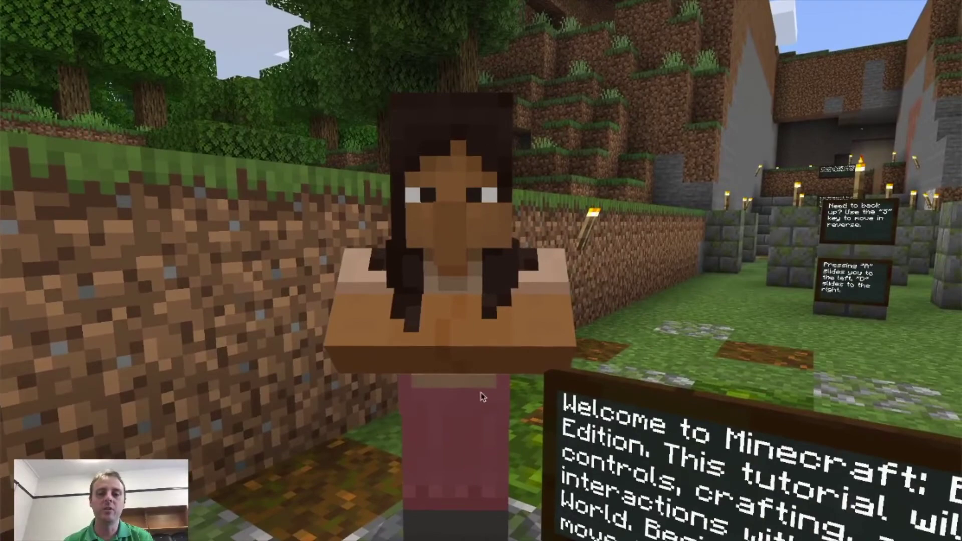
{"action": "right_click", "coordinate": [481, 396]}
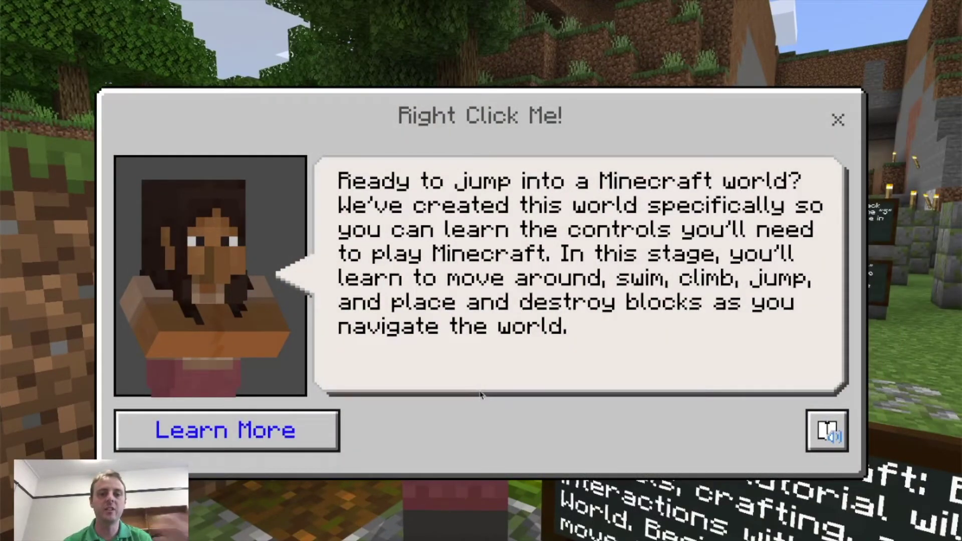
{"action": "left_click", "coordinate": [838, 122]}
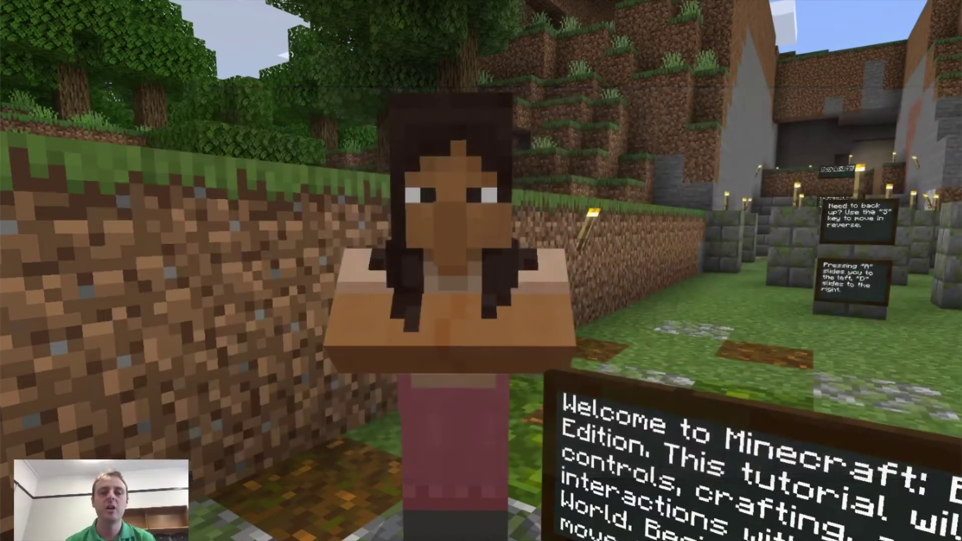
Practise moving forward, backward and sideways with W/A/S/D past the tutorial signs
{"action": "key", "text": "w"}
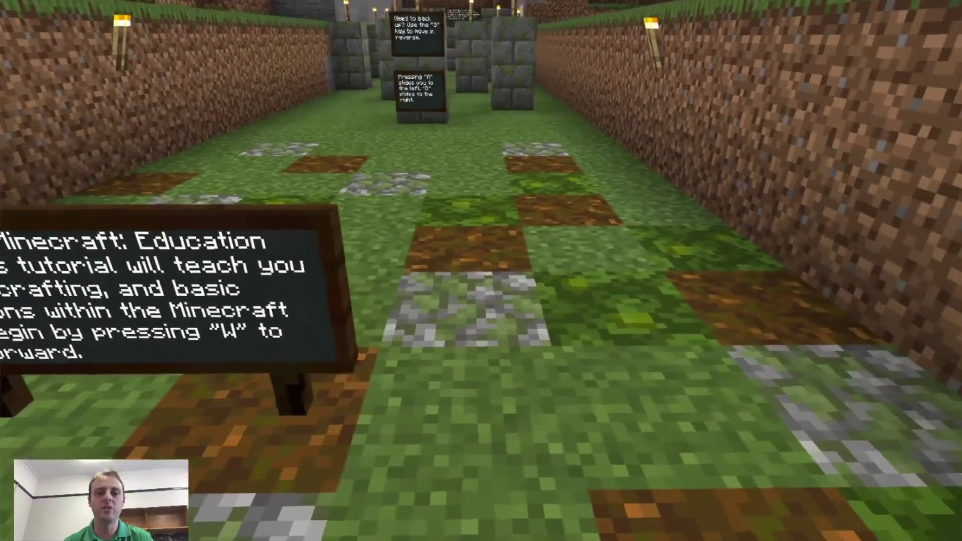
{"action": "key", "text": "w"}
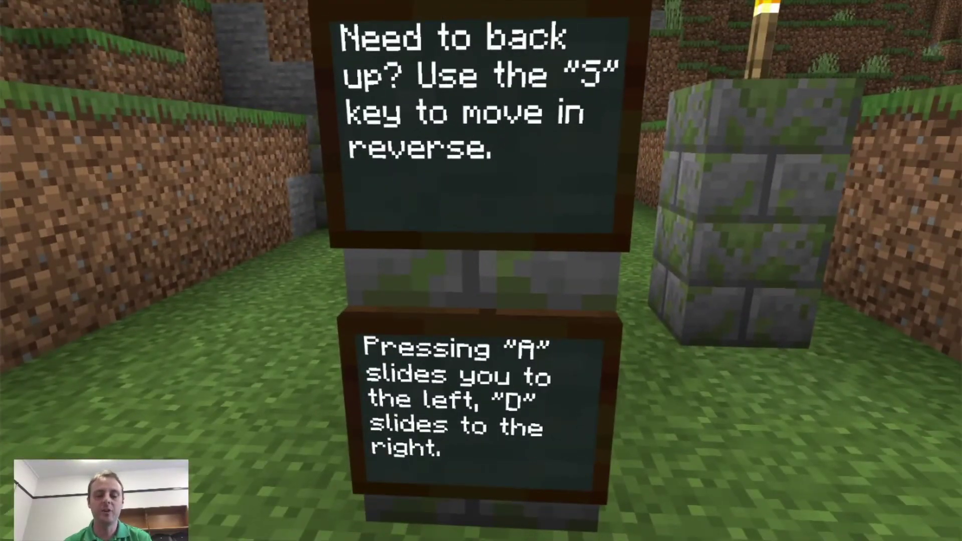
{"action": "key", "text": "s"}
{"action": "key", "text": "w"}
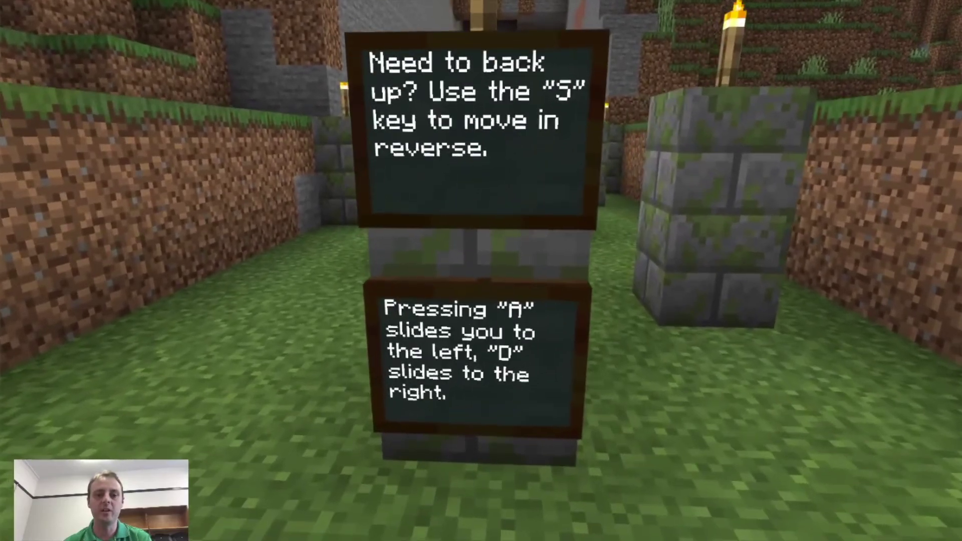
{"action": "key", "text": "d"}
{"action": "key", "text": "a"}
{"action": "key", "text": "d"}
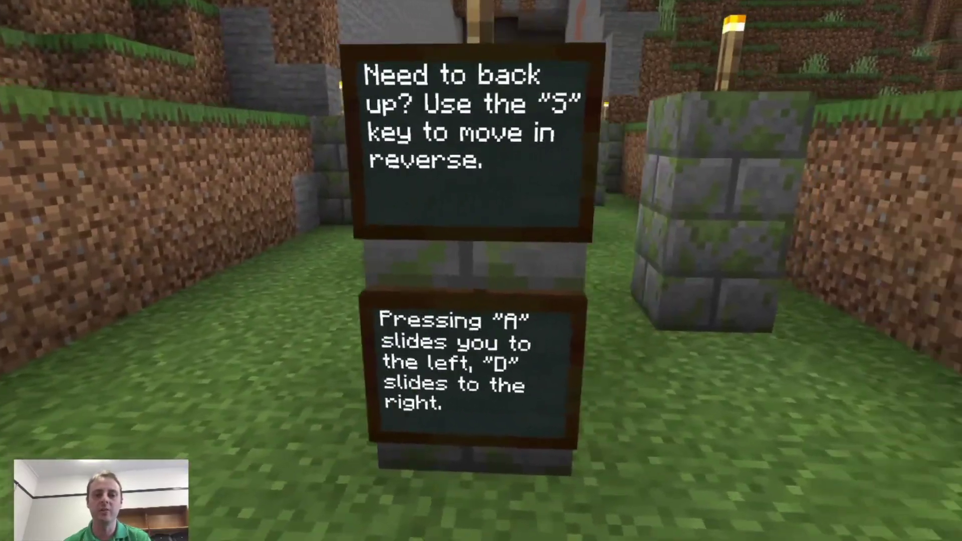
{"action": "key", "text": "s"}
{"action": "key", "text": "a"}
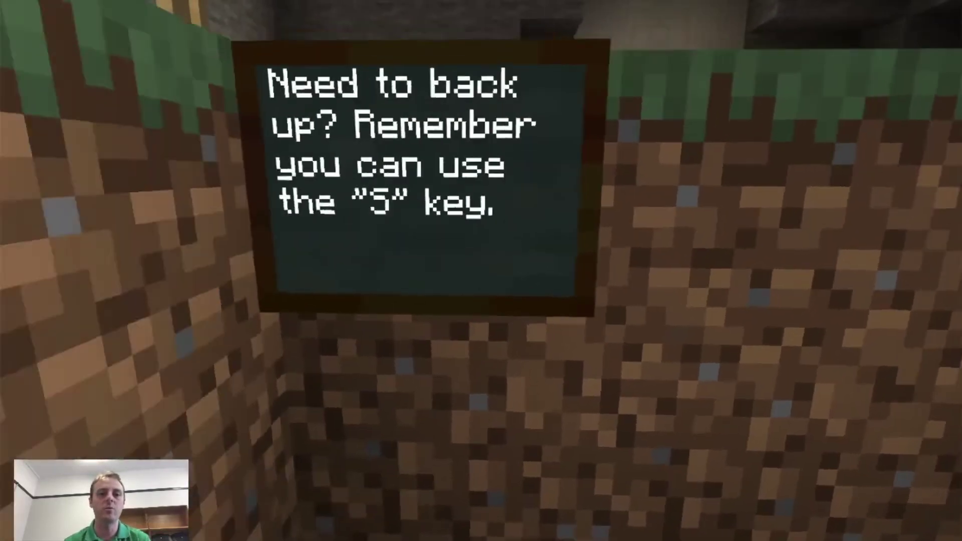
Back away from the reminder sign, walk toward the dark doorway, and pause the game
{"action": "key", "text": "s"}
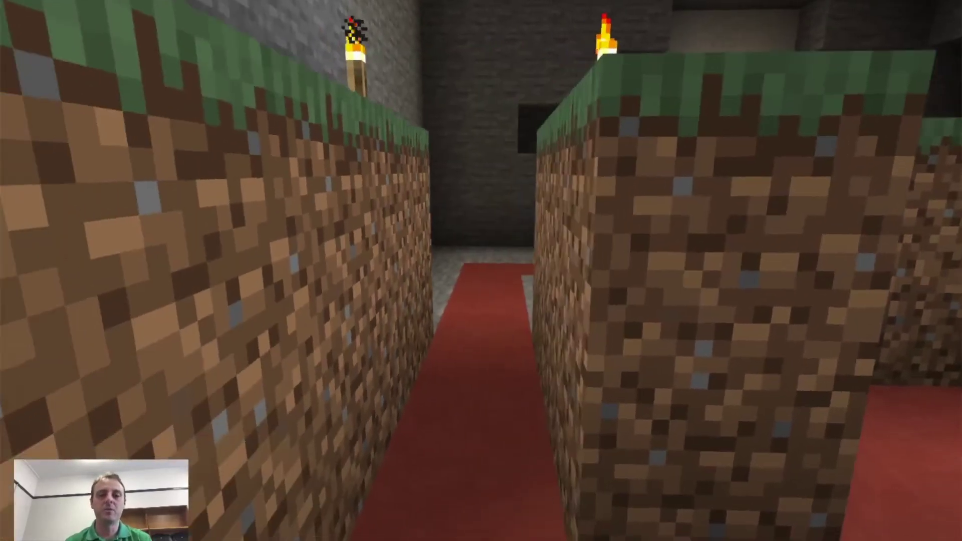
{"action": "key", "text": "w"}
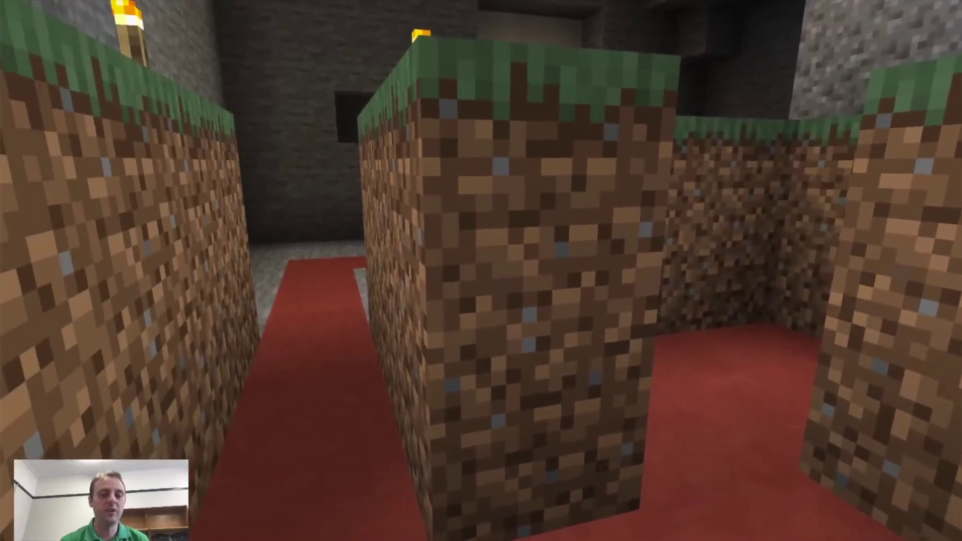
{"action": "key", "text": "Escape"}
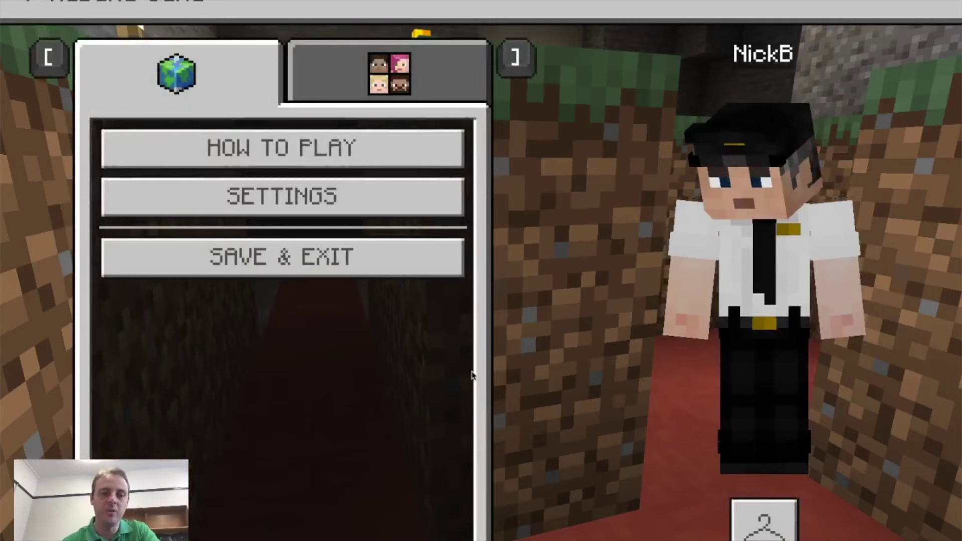
Save and exit the tutorial, then open the Minecraft Tutorial world's settings from My Worlds
{"action": "left_click", "coordinate": [372, 261]}
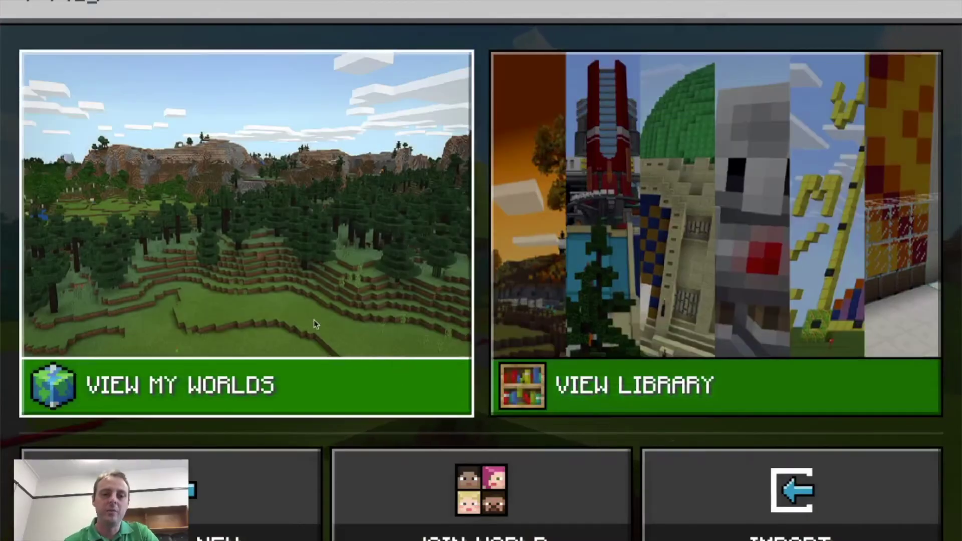
{"action": "left_click", "coordinate": [316, 322]}
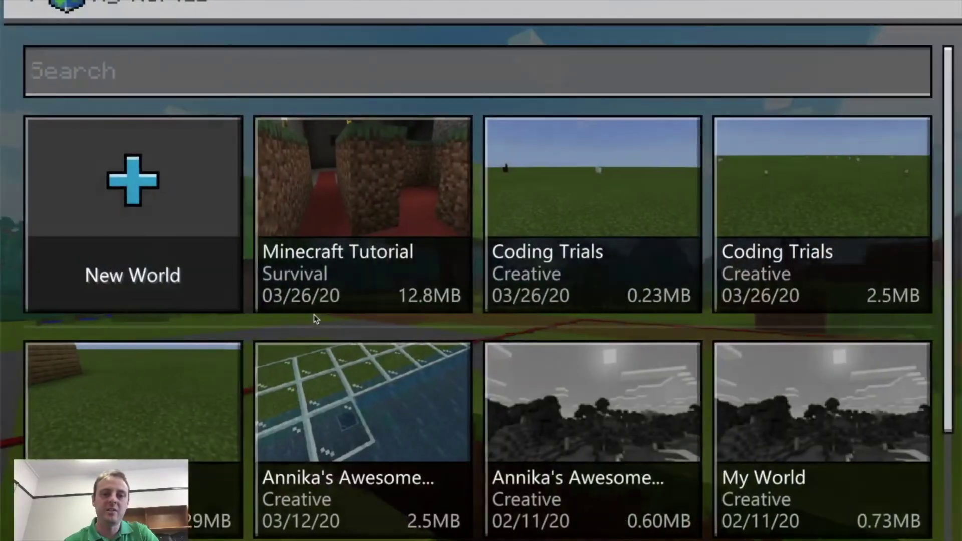
{"action": "left_click", "coordinate": [368, 260]}
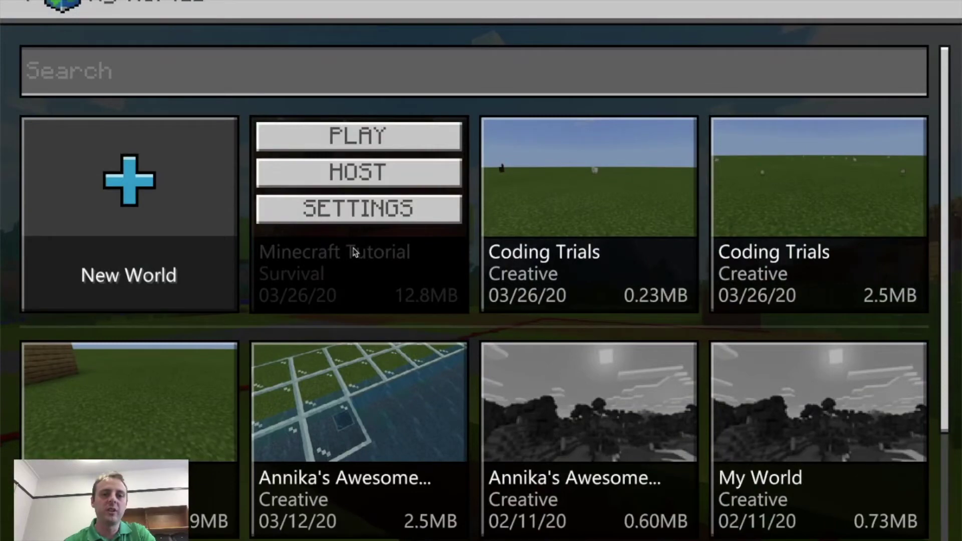
{"action": "left_click", "coordinate": [364, 212]}
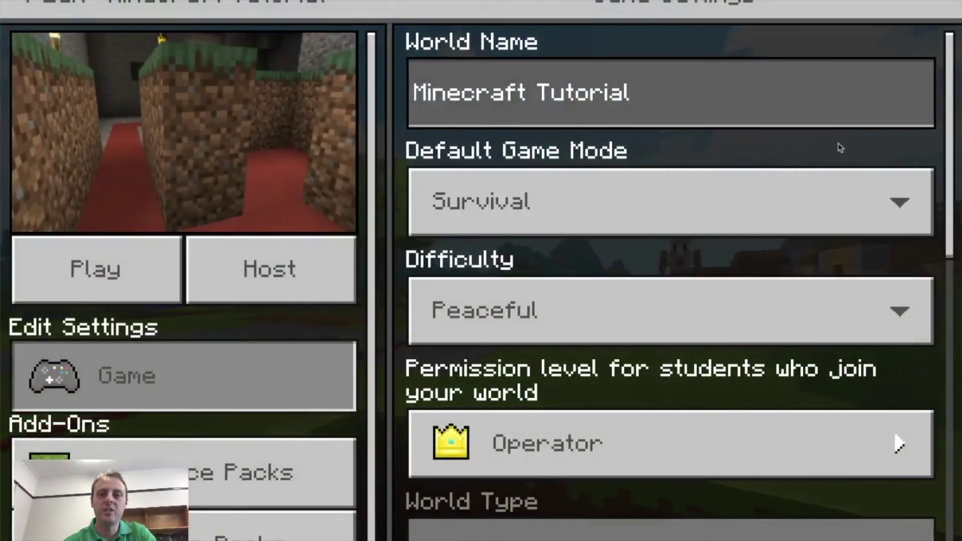
Use Export World in the settings to save the file to the Desktop, then go back
{"action": "left_click_drag", "start_coordinate": [951, 131], "coordinate": [950, 501]}
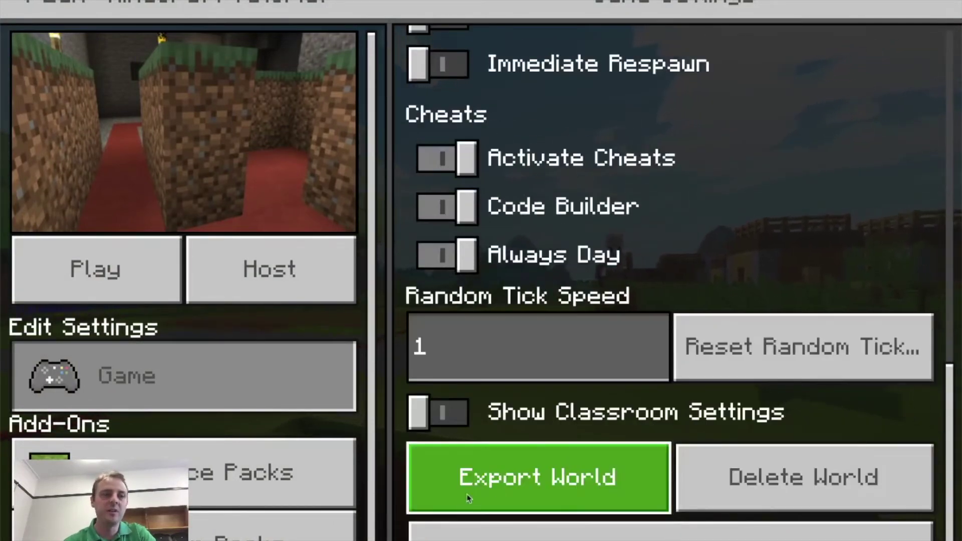
{"action": "left_click", "coordinate": [569, 481]}
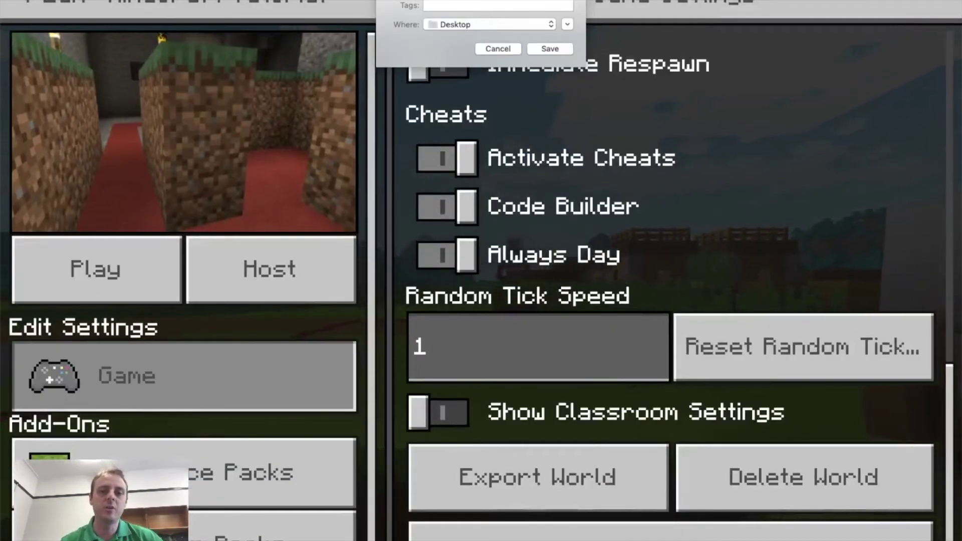
{"action": "left_click", "coordinate": [551, 49]}
{"action": "left_click", "coordinate": [551, 50]}
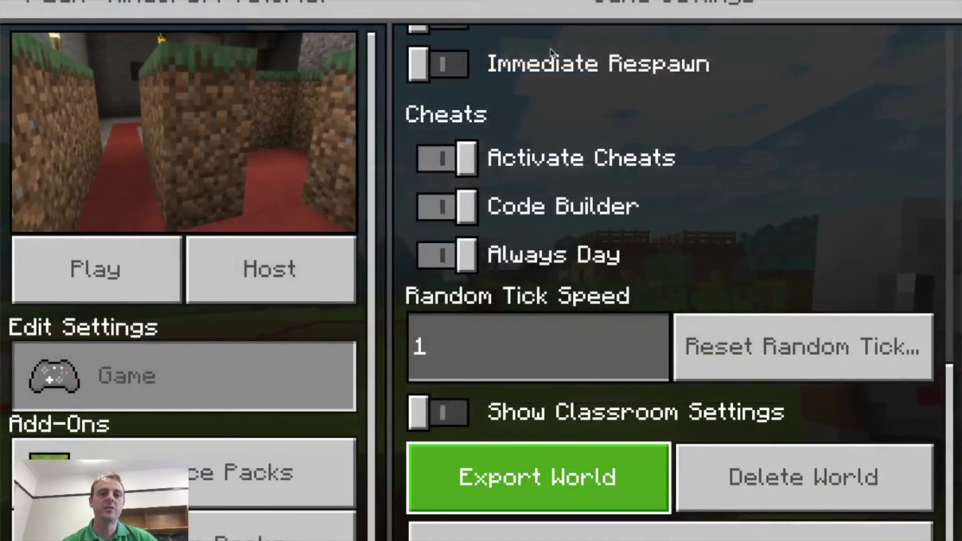
{"action": "left_click", "coordinate": [438, 64]}
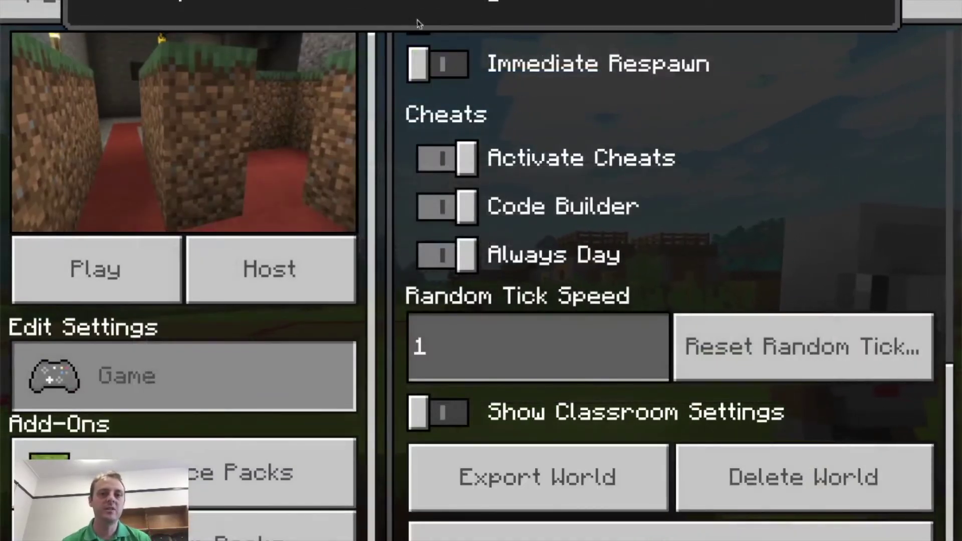
{"action": "left_click", "coordinate": [30, 7]}
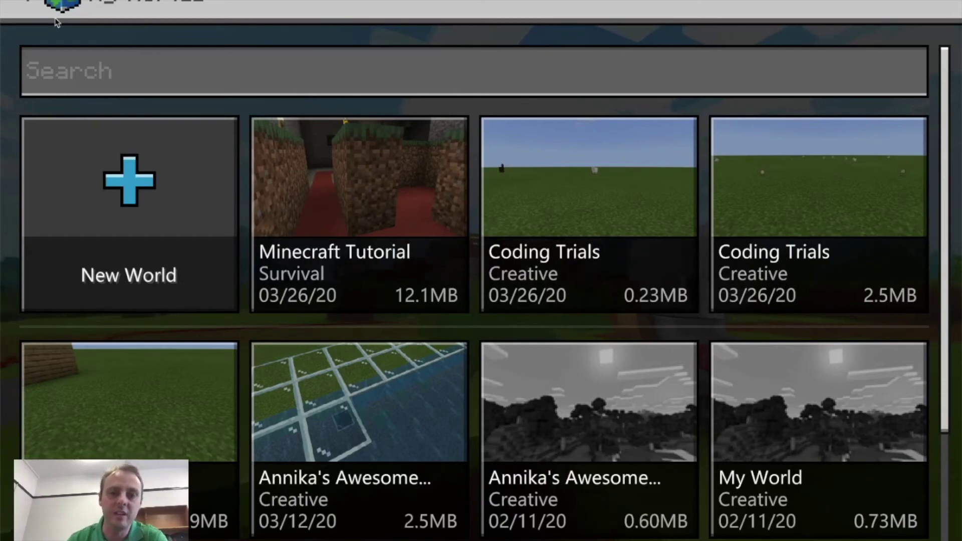
Import Minecraft Tutorial.mcworld from the Desktop and check My Worlds for the new copy
{"action": "key", "text": "Escape"}
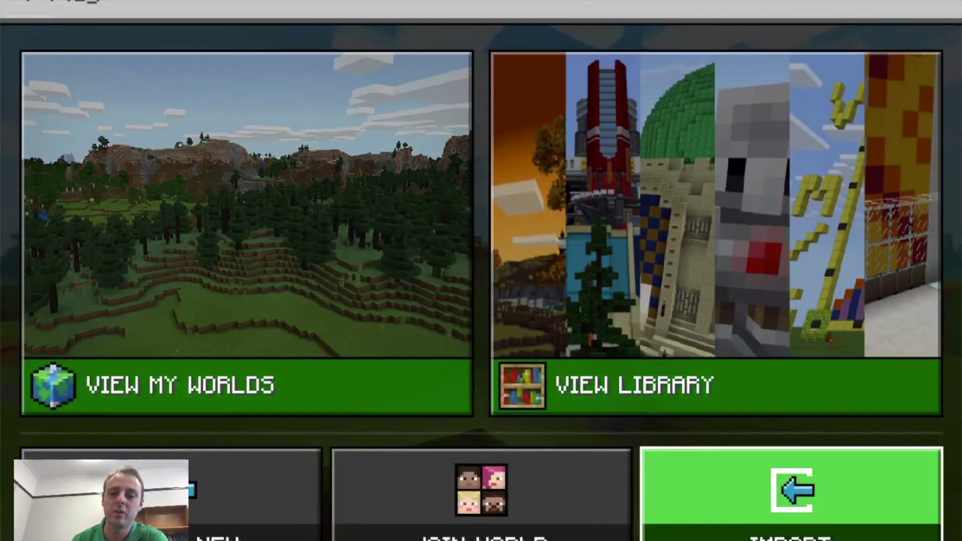
{"action": "left_click", "coordinate": [792, 491]}
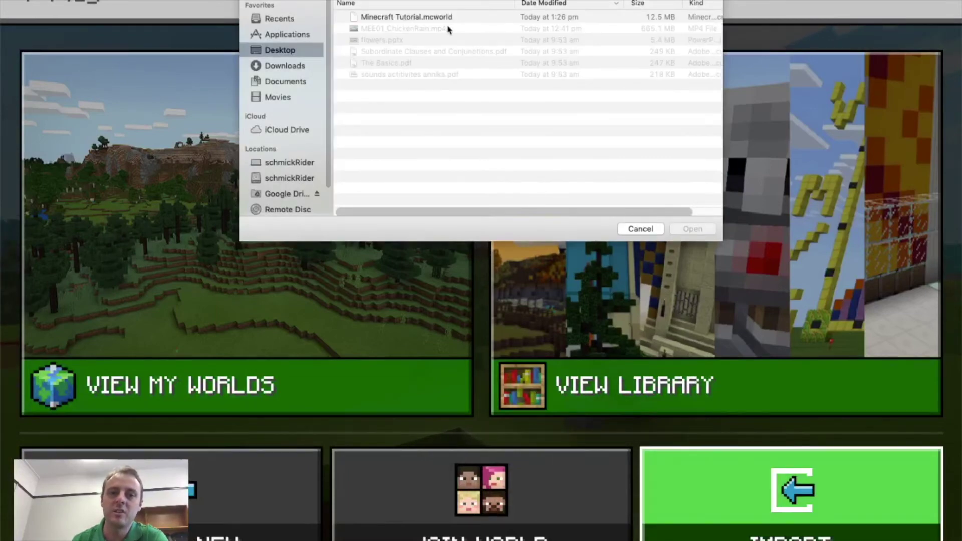
{"action": "left_click", "coordinate": [447, 20]}
{"action": "left_click", "coordinate": [694, 230]}
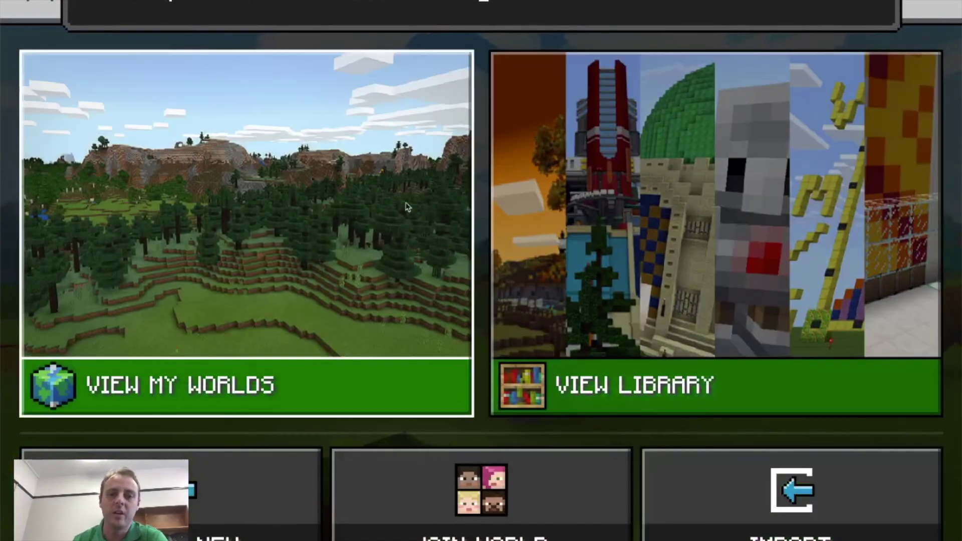
{"action": "left_click", "coordinate": [395, 213]}
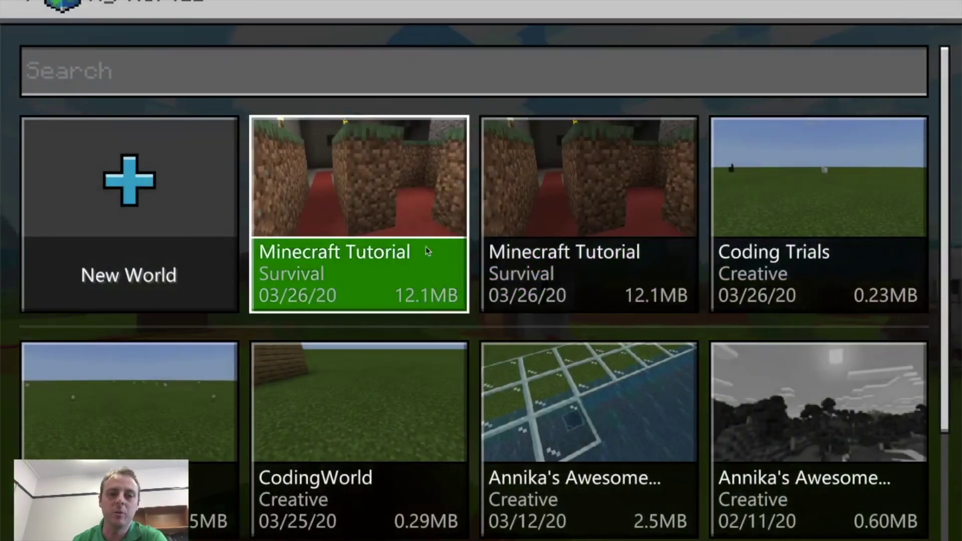